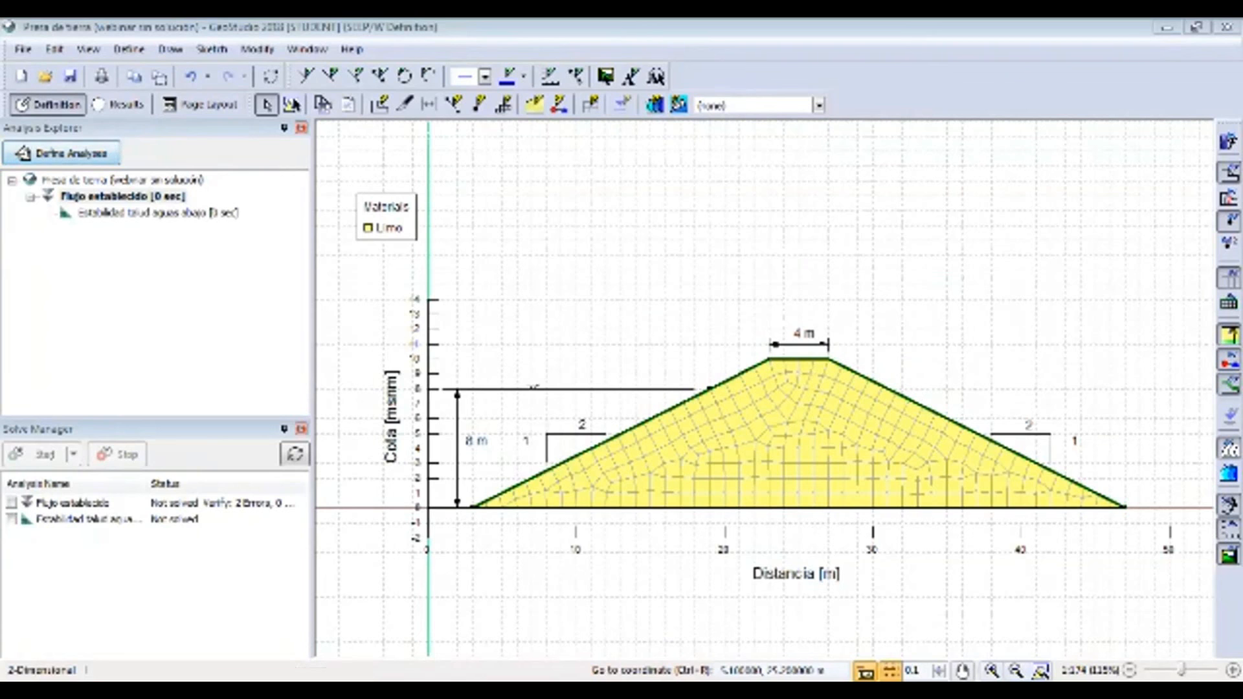
Look over the project overview, the Flujo establecido model and the Estabilidad talud aguas abajo model
left_click(62, 154)
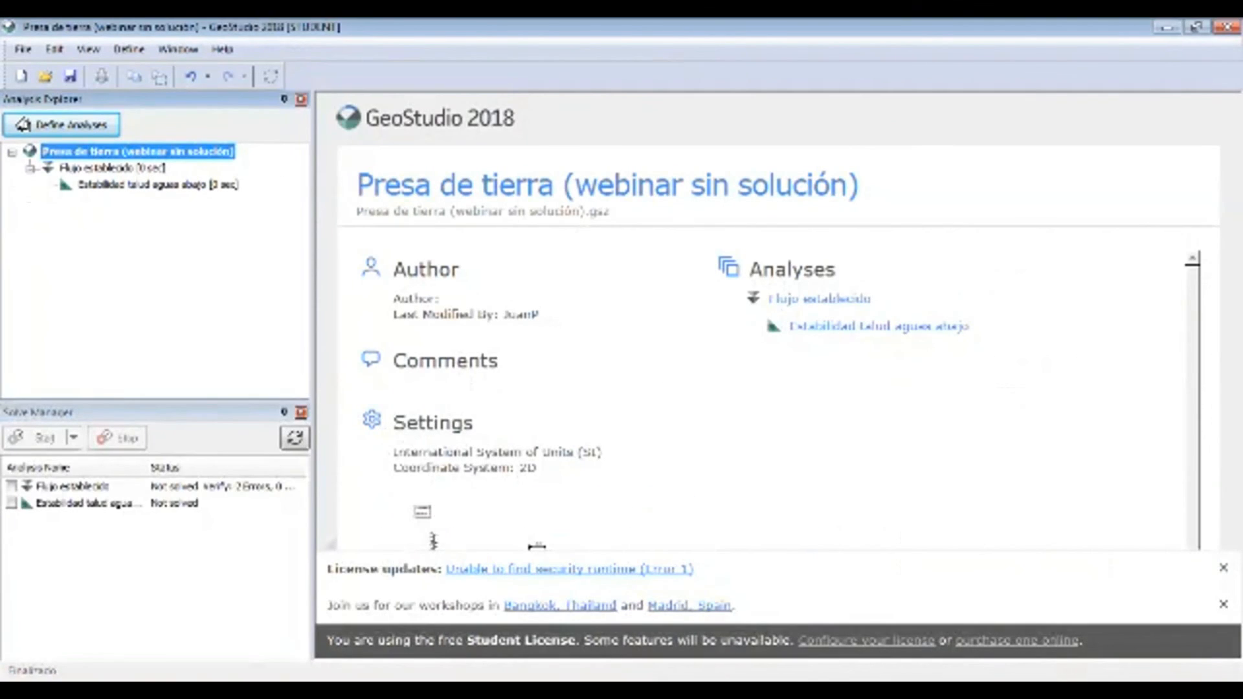
left_click(112, 168)
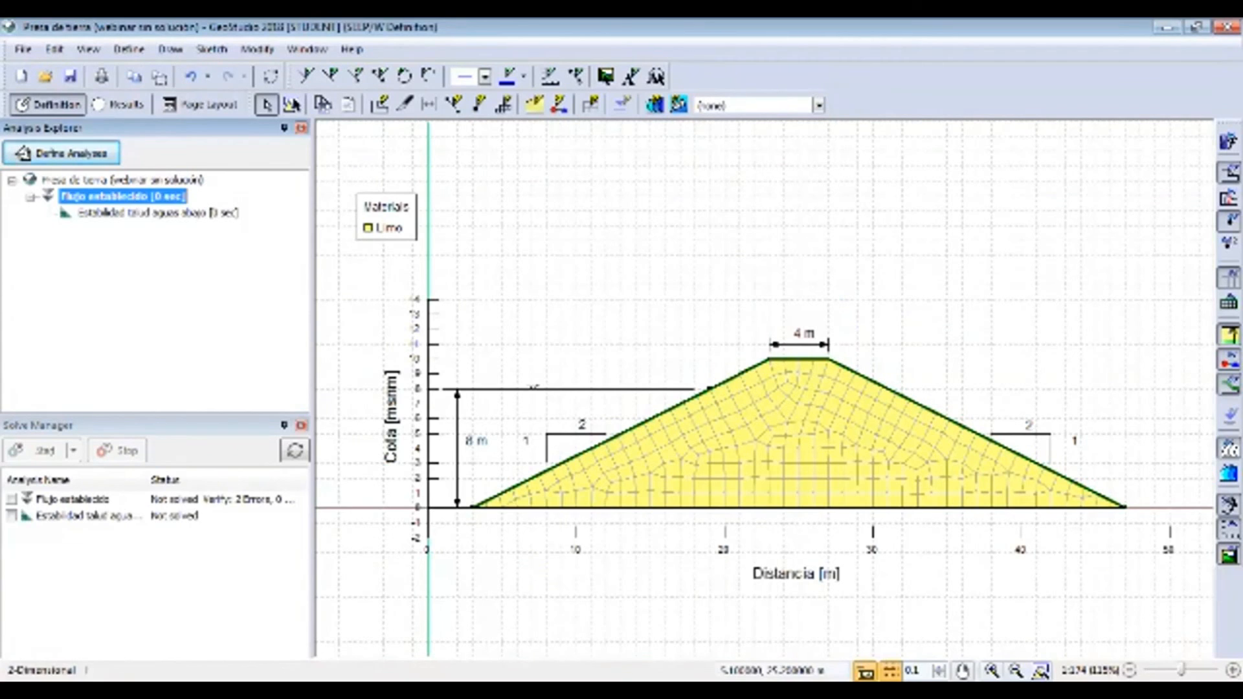
left_click(158, 213)
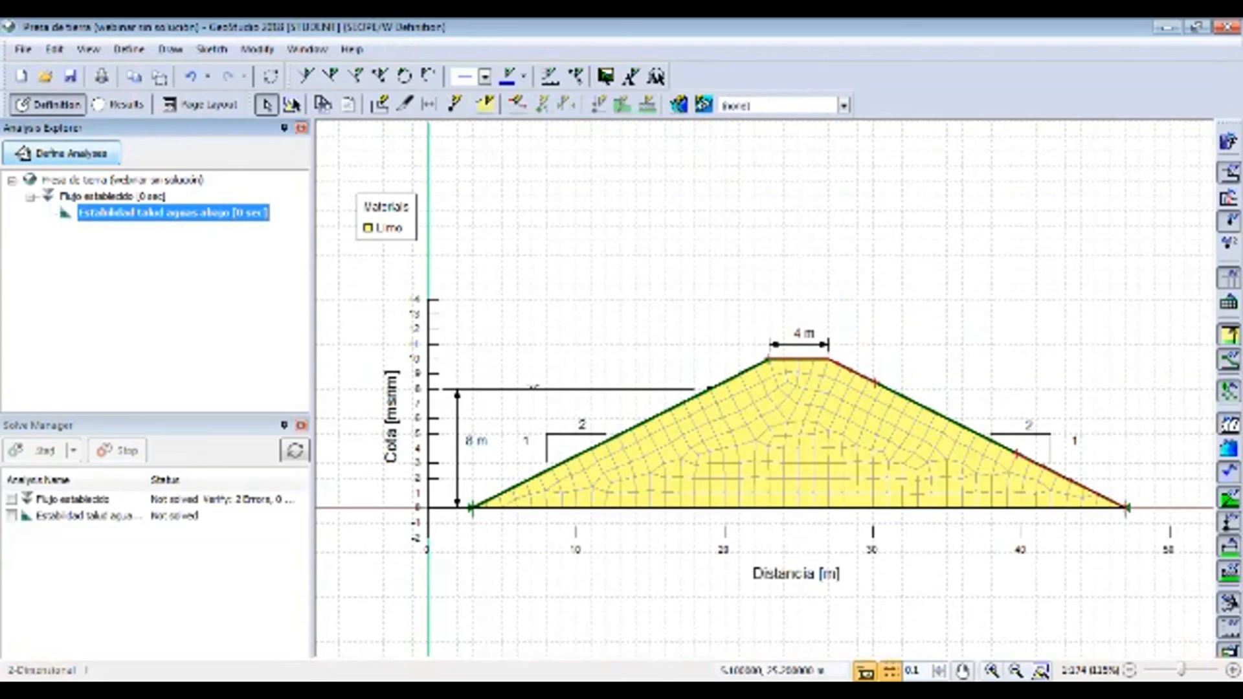
Open the analysis definitions and review the Flujo establecido settings, keeping Steady-State as the analysis type
left_click(63, 154)
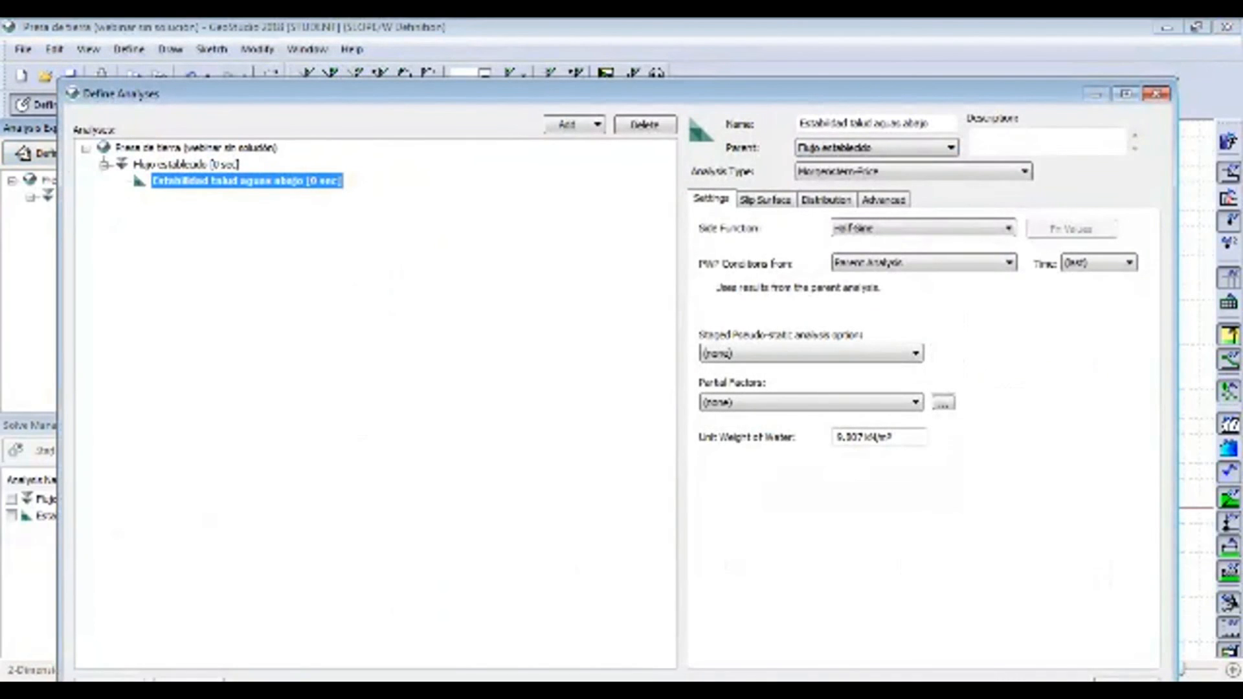
left_click(186, 164)
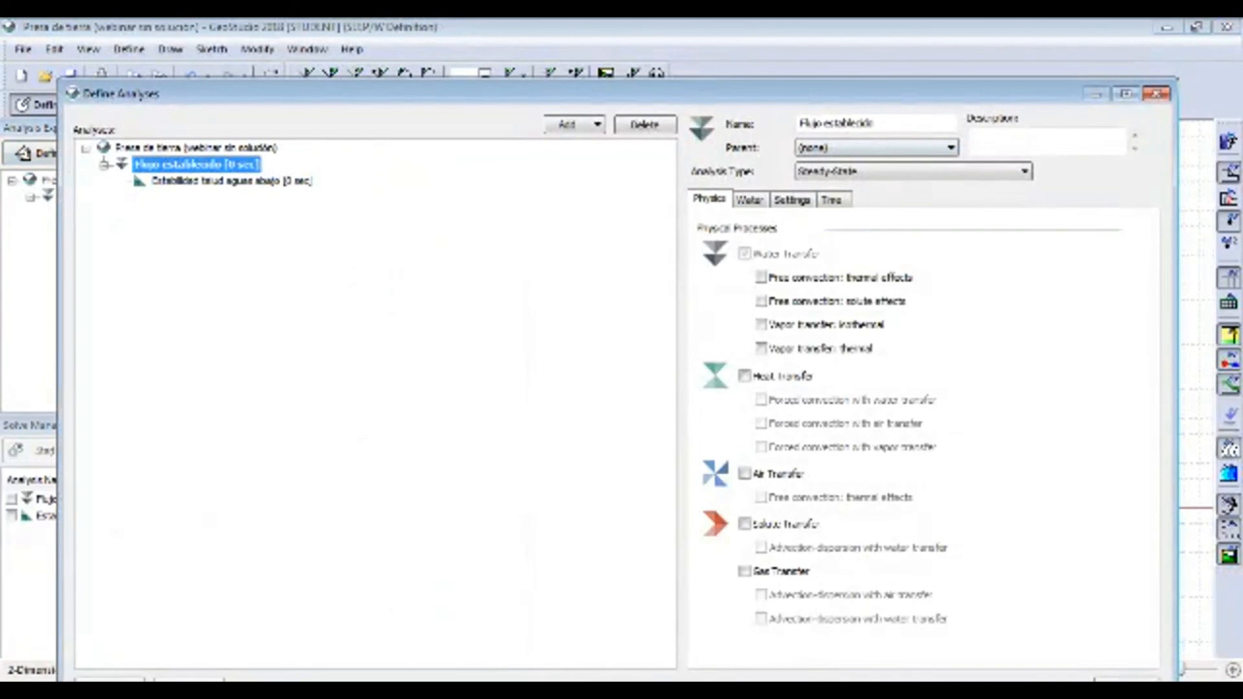
left_click(914, 172)
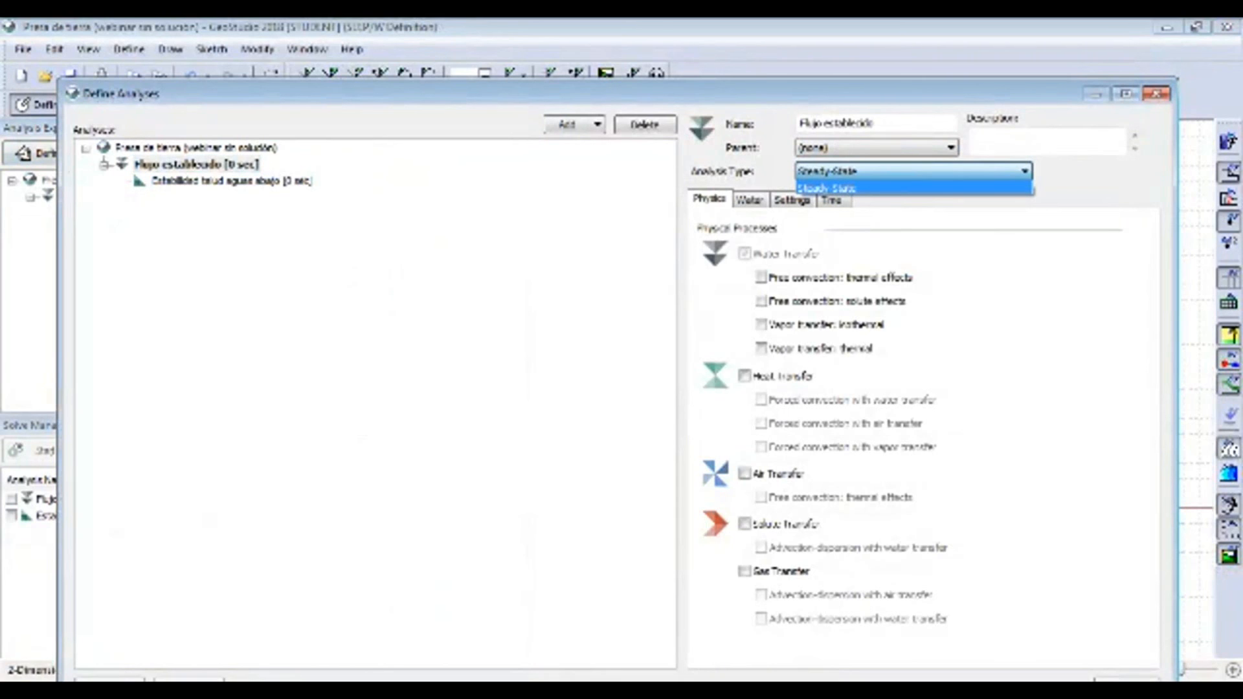
left_click(914, 187)
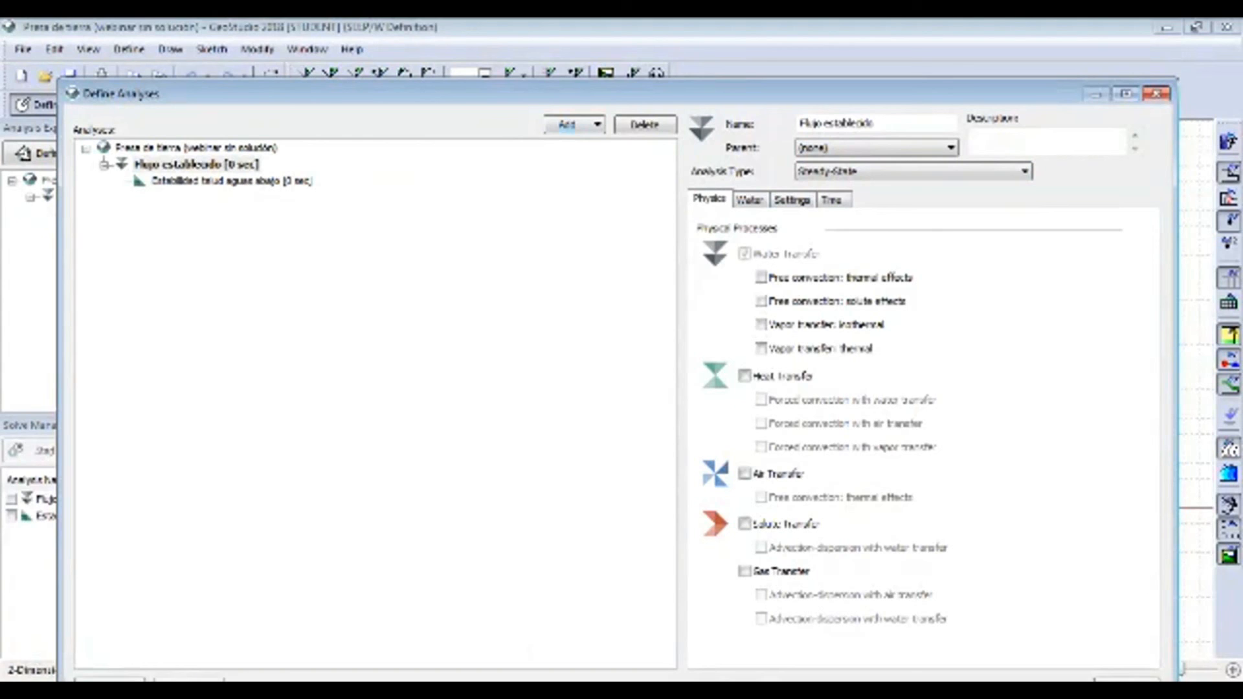
Review the available methods for Estabilidad talud aguas abajo, keep Morgenstern-Price, and close the analysis definitions
left_click(232, 181)
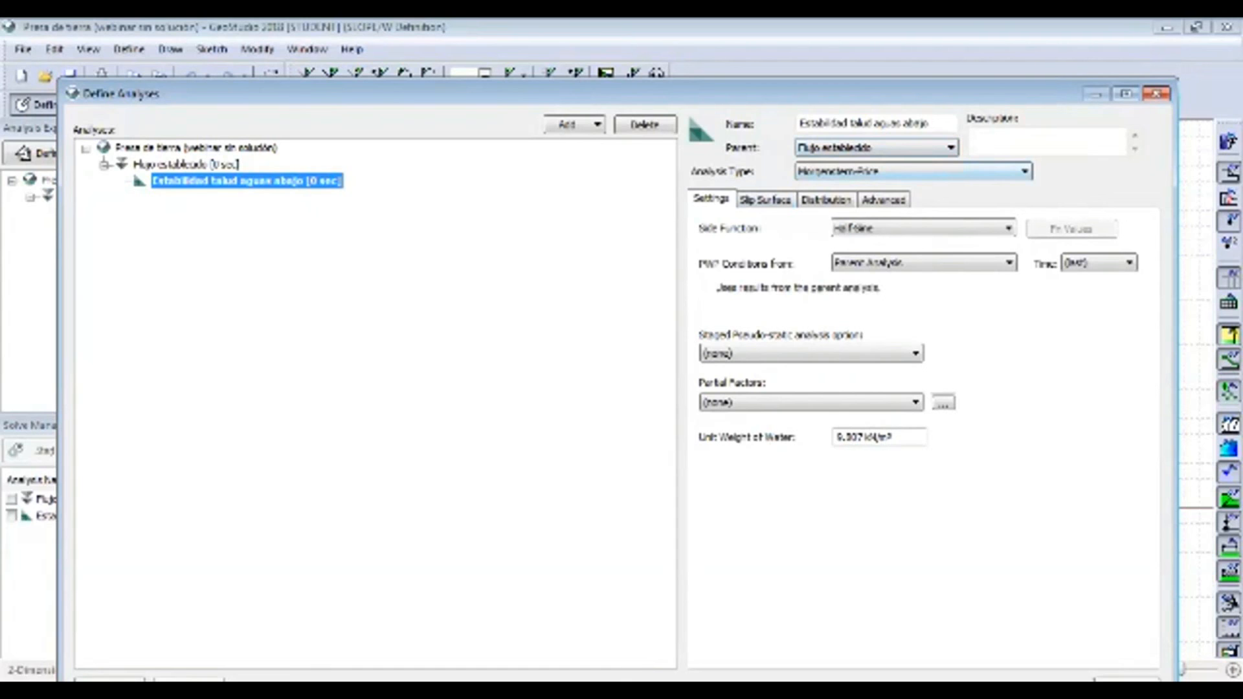
left_click(914, 172)
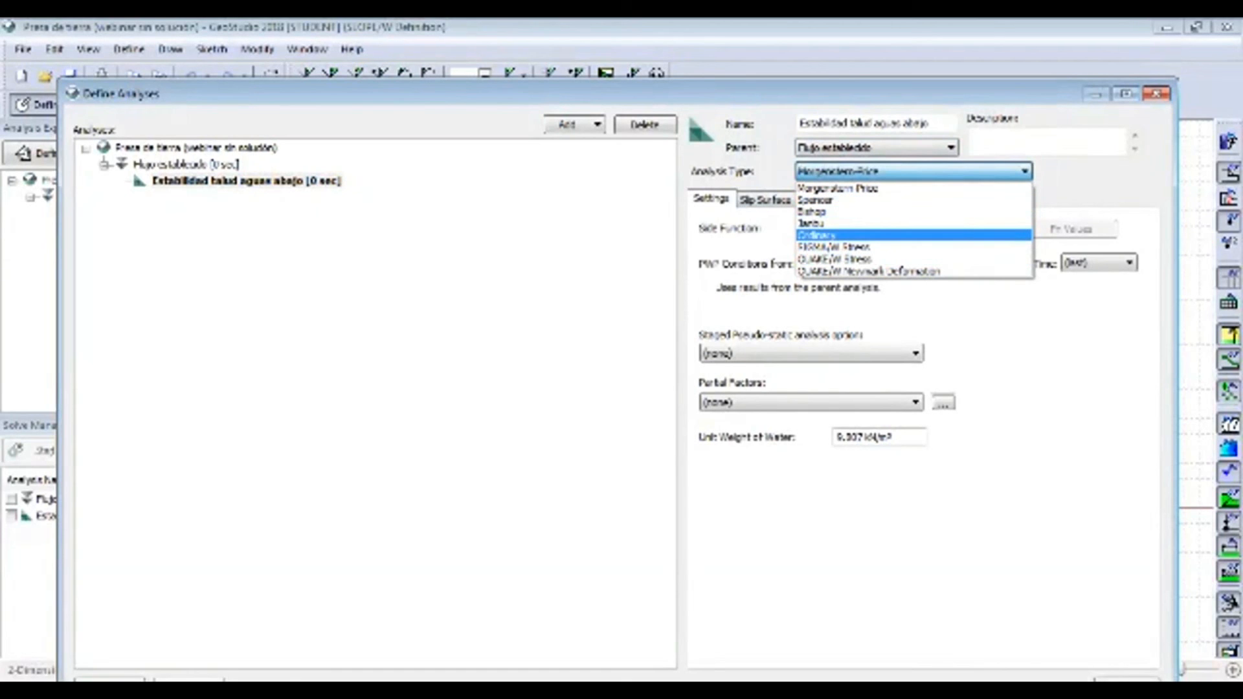
left_click(868, 188)
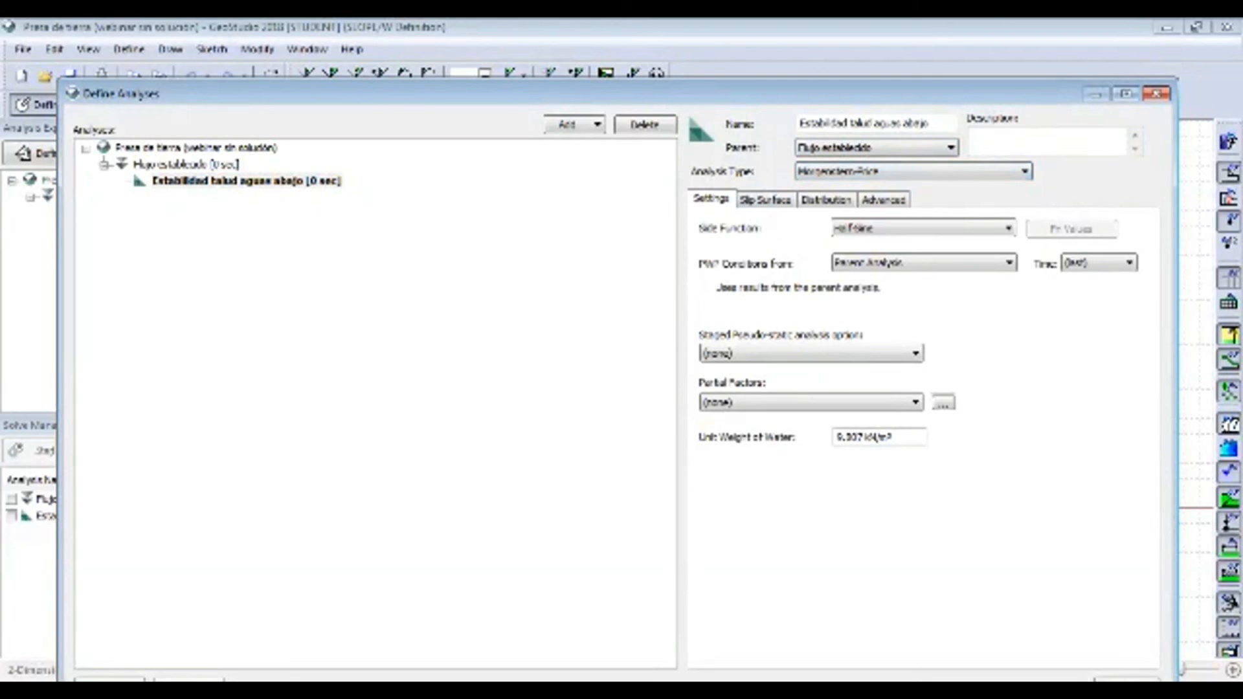
left_click(1156, 94)
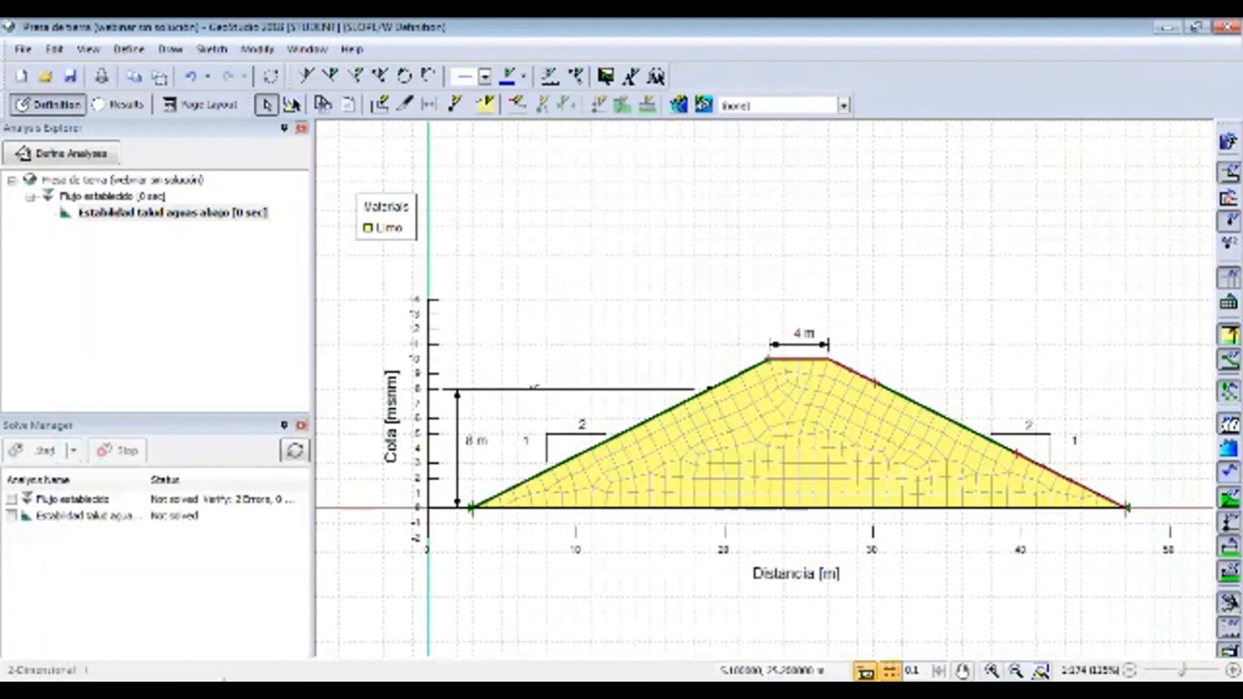
In the Flujo establecido analysis, assign the NC Operación hydraulic boundary condition to the upstream slope line below the 8 m water level
left_click(113, 196)
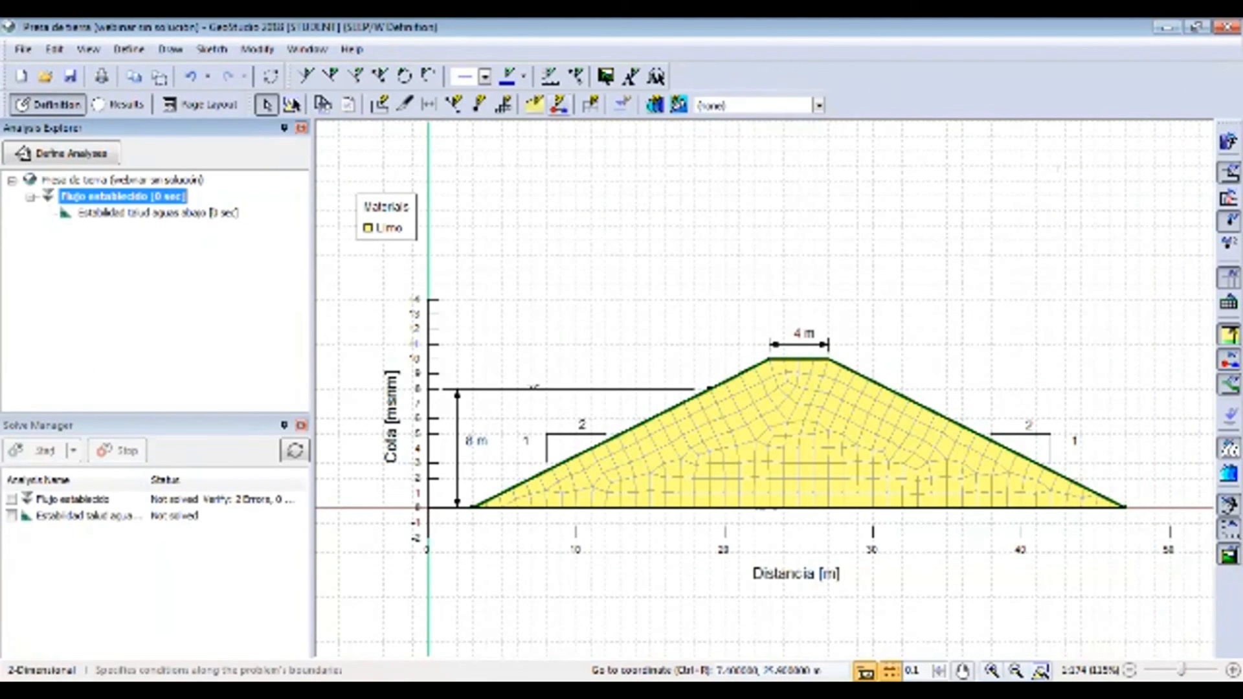
left_click(560, 105)
mouse_move(680, 55)
left_mouse_down()
mouse_move(645, 71)
mouse_move(665, 81)
left_mouse_up()
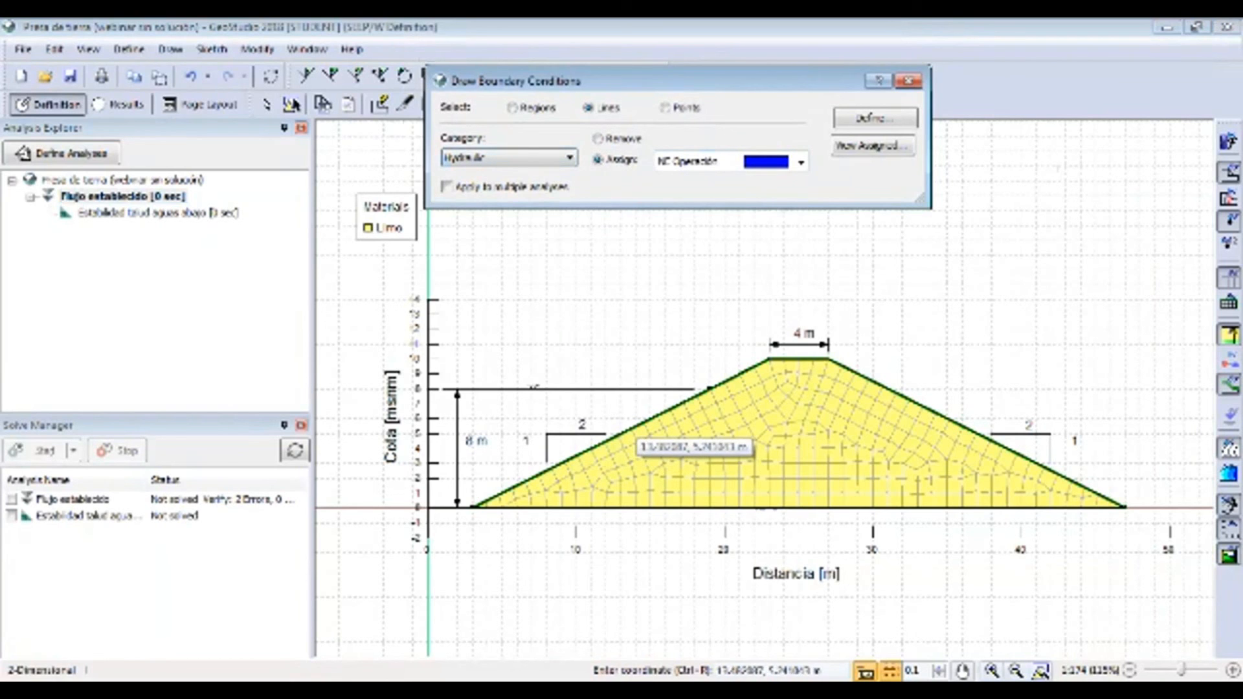
left_click(627, 430)
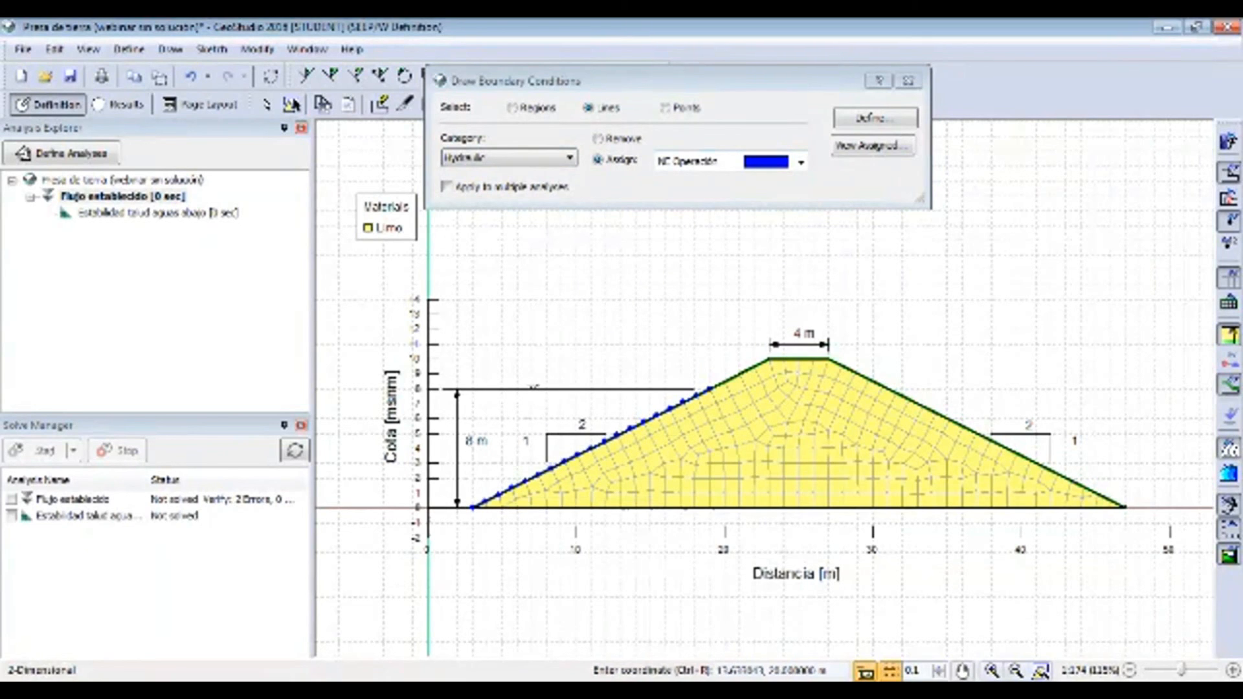
Assign the Potential Seepage boundary condition to the downstream slope line and finish drawing boundary conditions
left_click(800, 162)
left_click(745, 188)
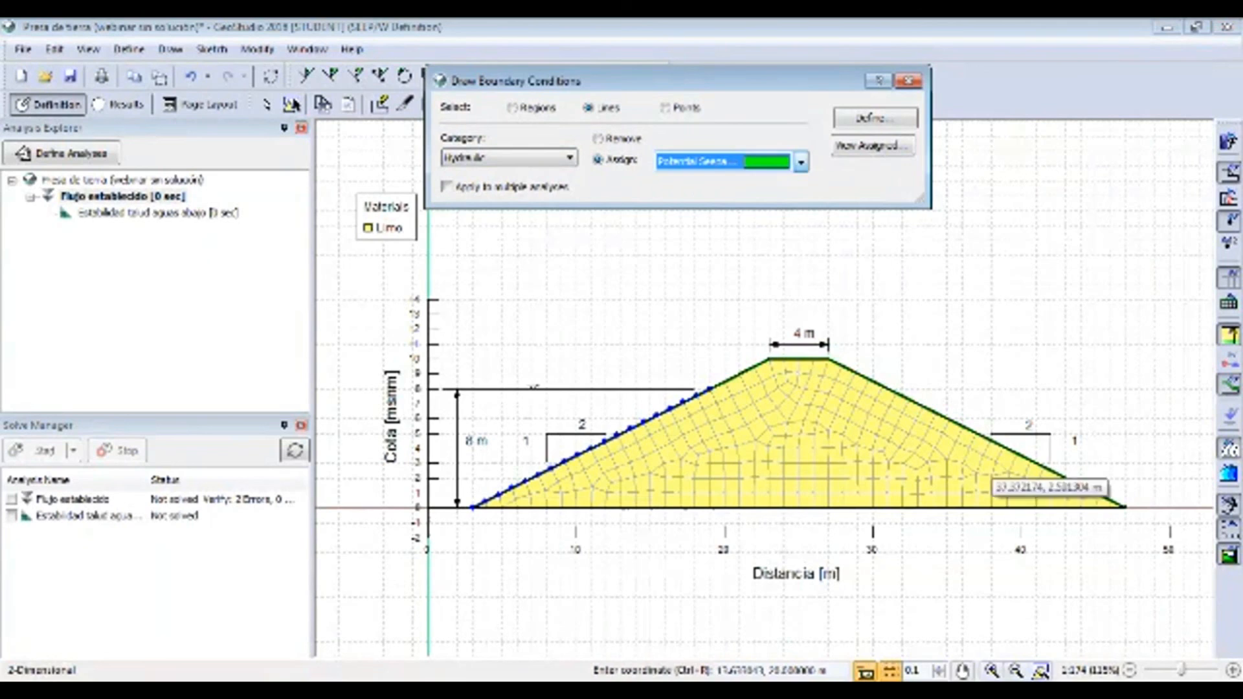
left_click(964, 428)
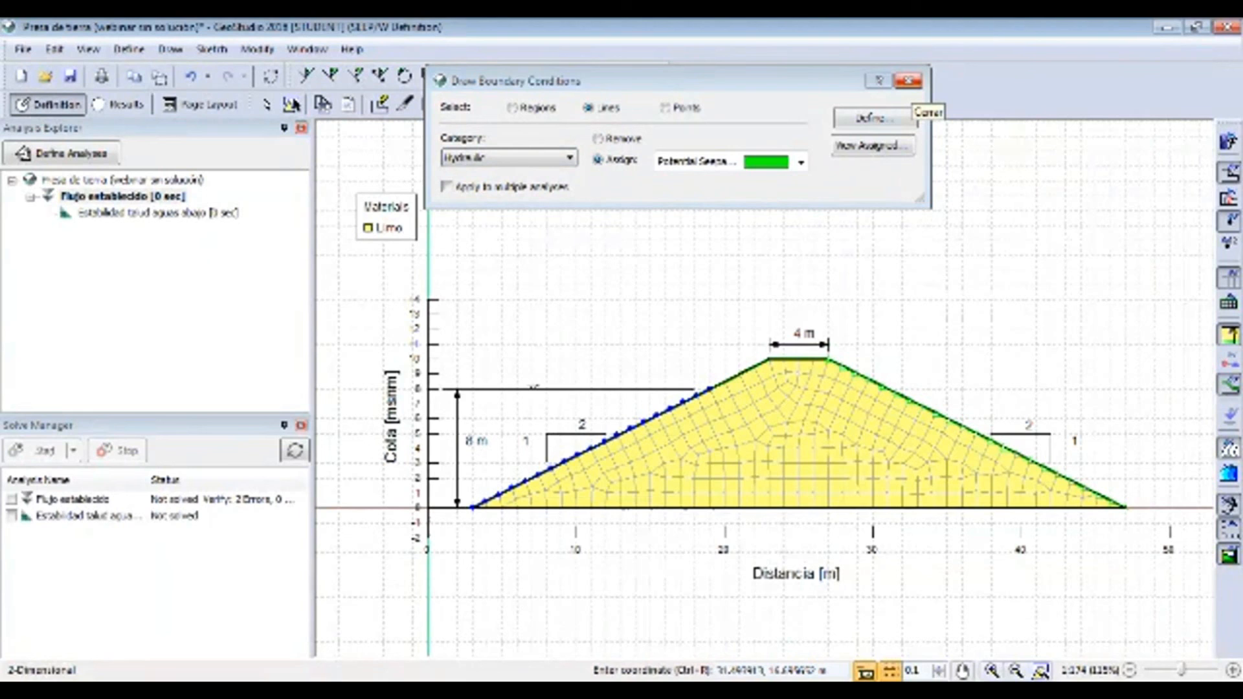
left_click(908, 81)
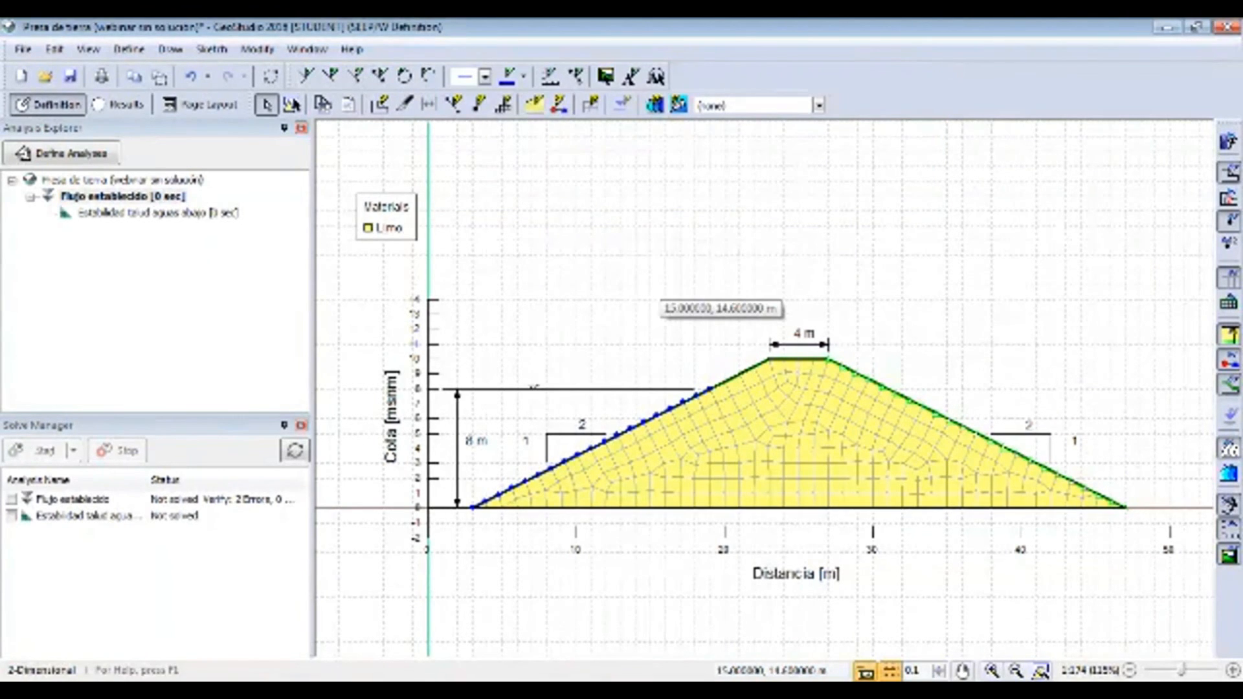
Select both Flujo establecido and Estabilidad talud aguas abajo for solving and run them
left_click(158, 213)
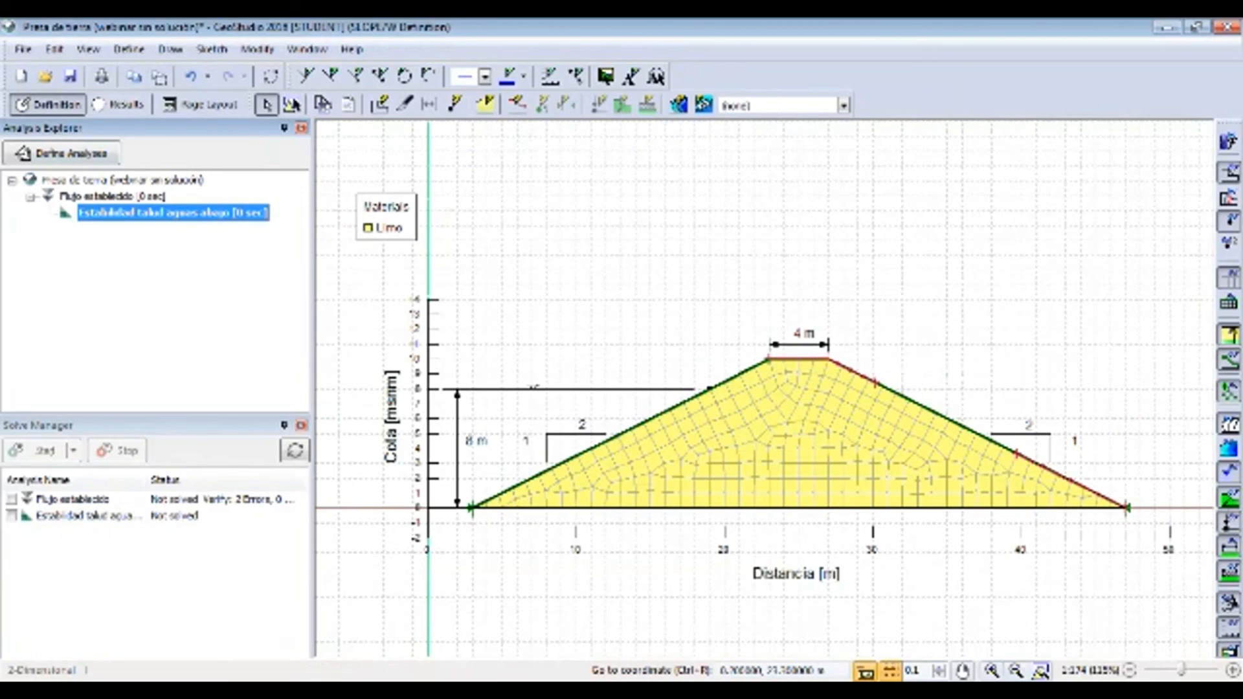
left_click(11, 499)
left_click(11, 516)
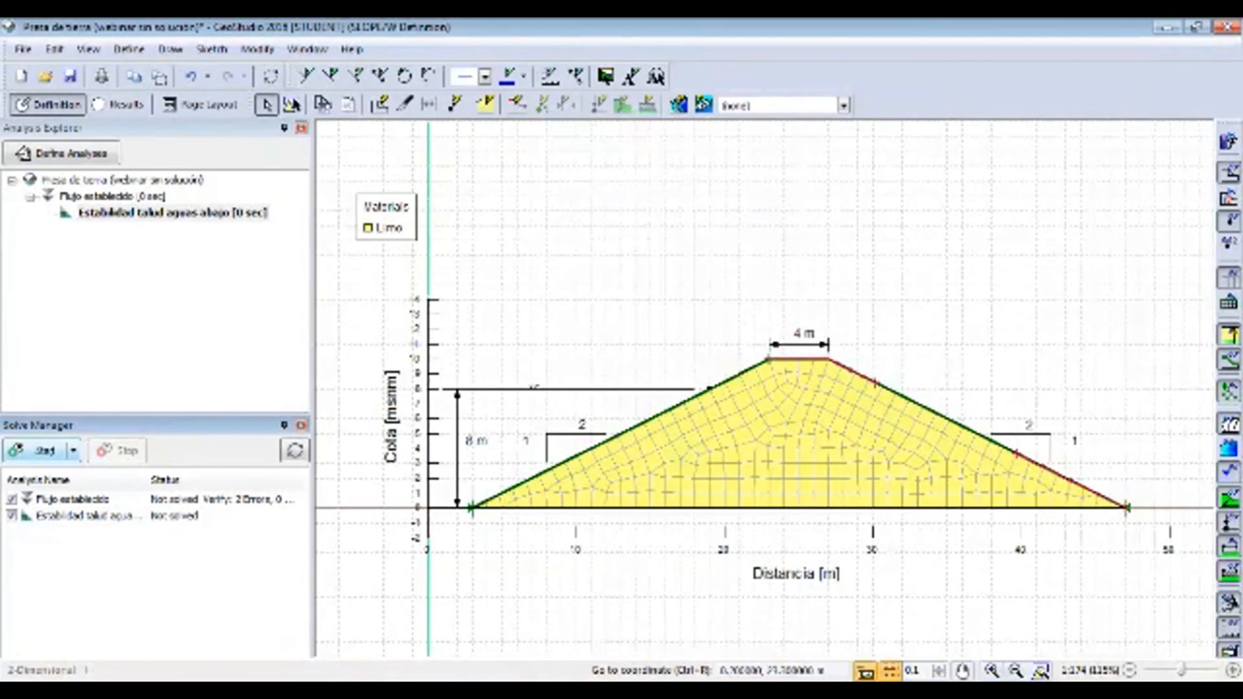
left_click(40, 450)
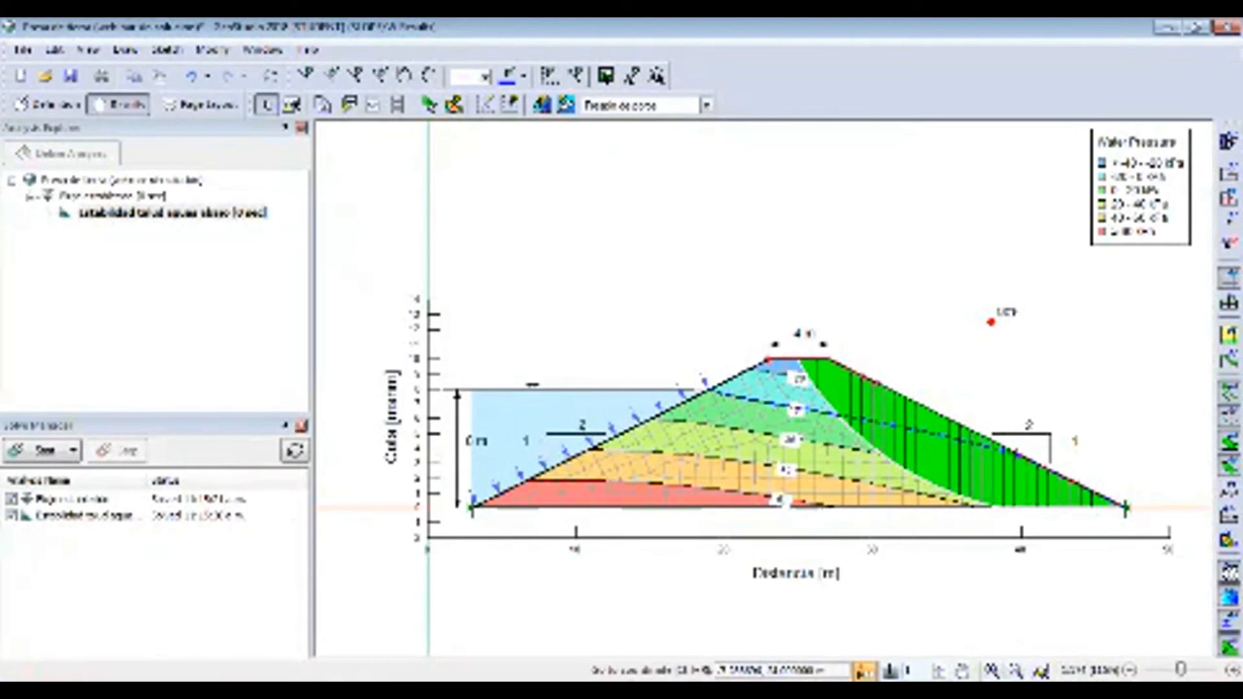
View the Flujo establecido results with the Cabeza total contours, and return to the Presión de poros contours
left_click(113, 196)
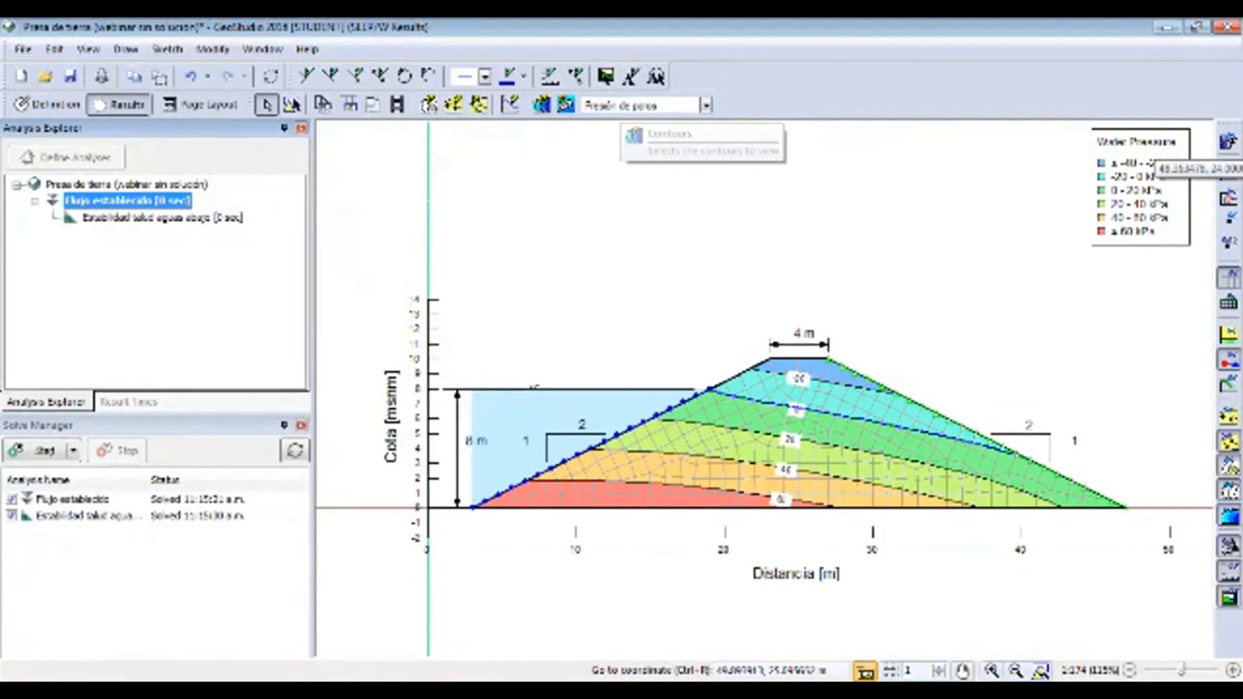
left_click(625, 105)
left_click(609, 137)
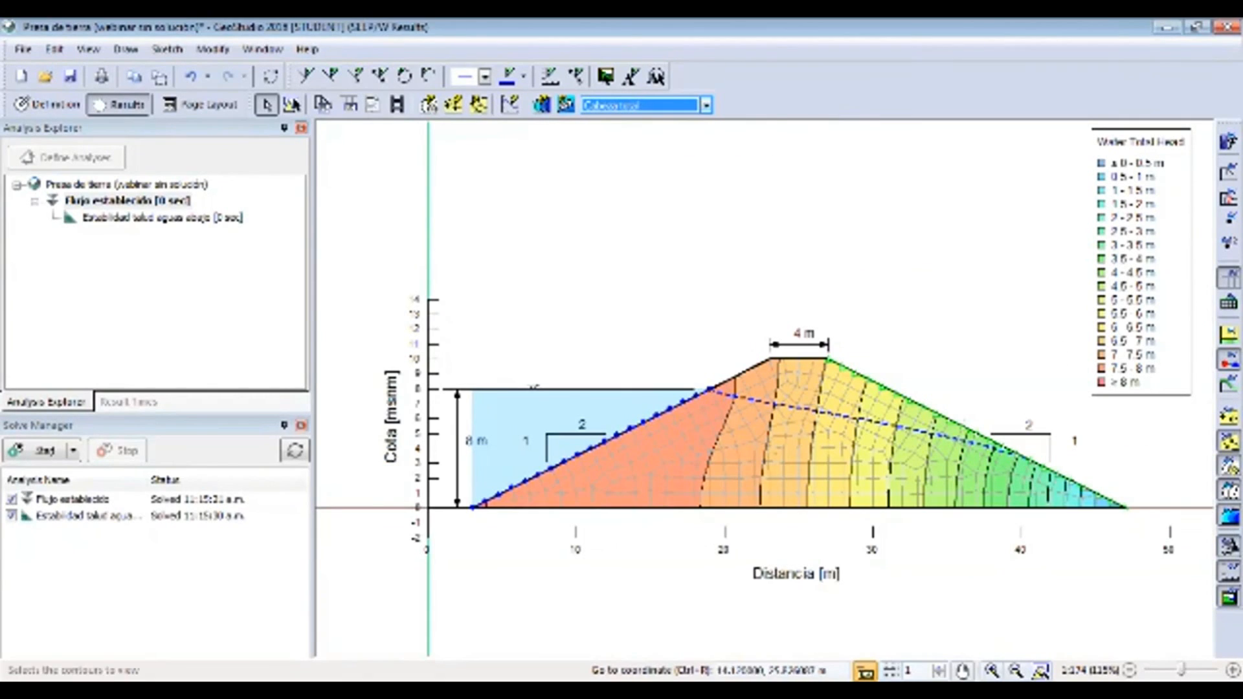
left_click(706, 105)
left_click(618, 153)
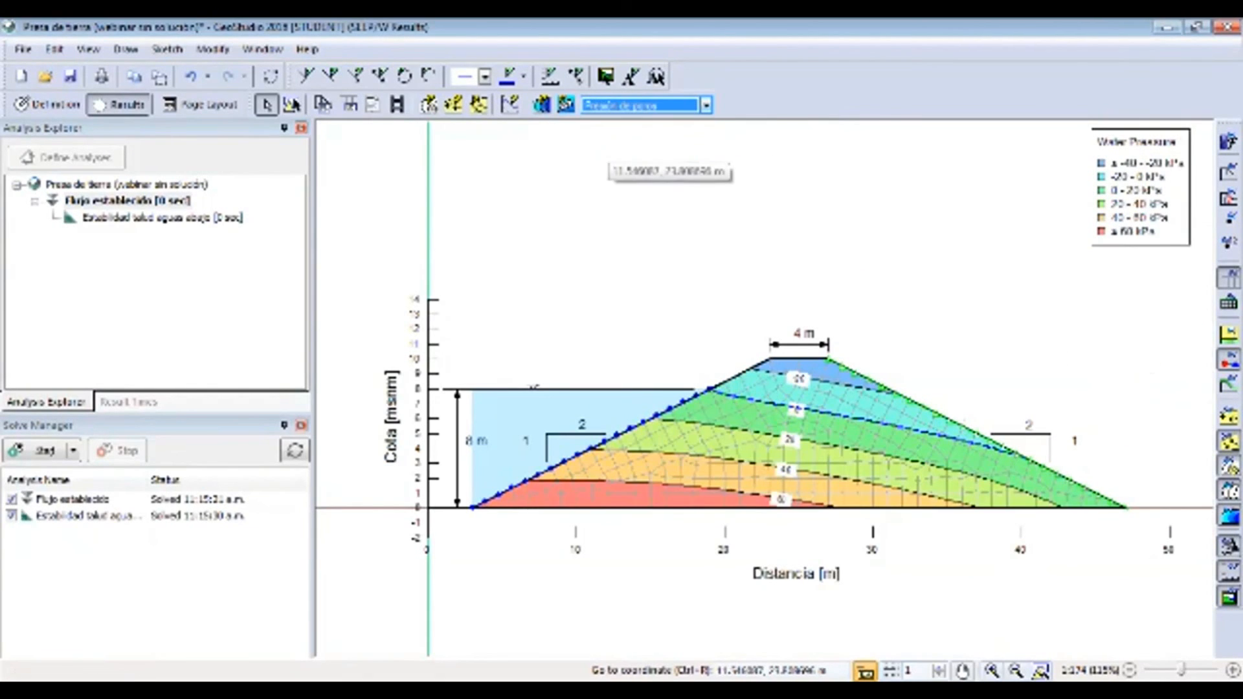
left_click(631, 202)
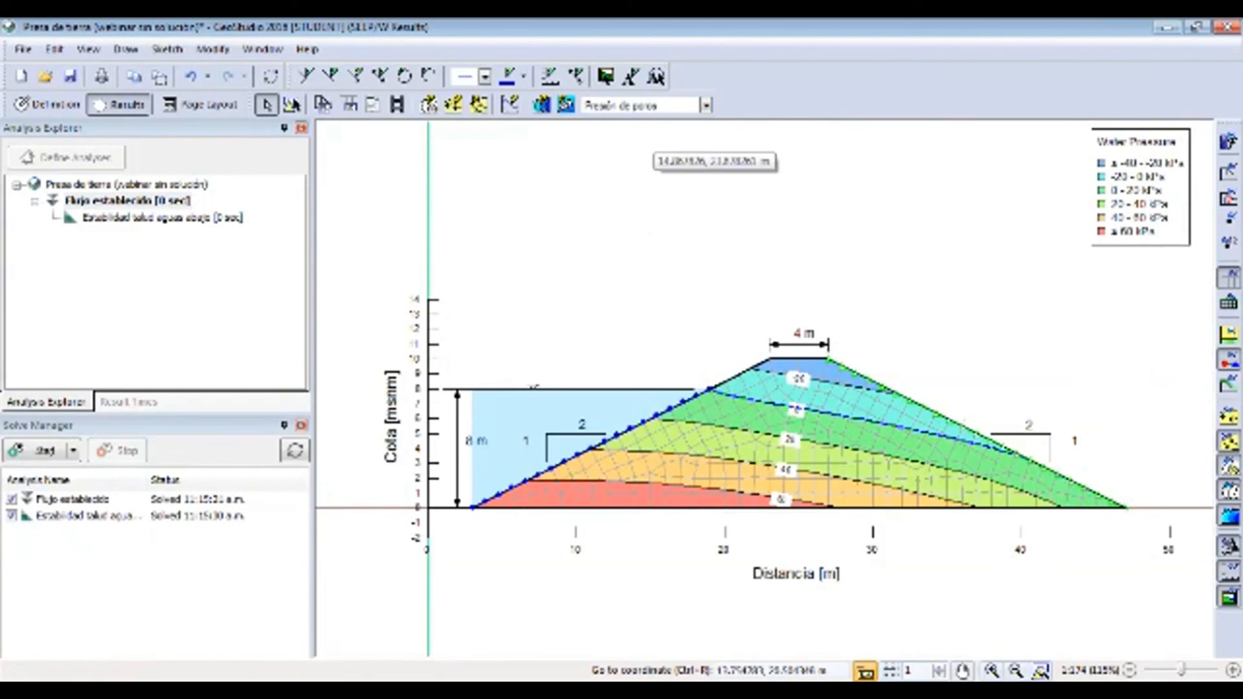
Open the slip surface list for the Estabilidad talud aguas abajo results and place it clear of the dam section
left_click(162, 219)
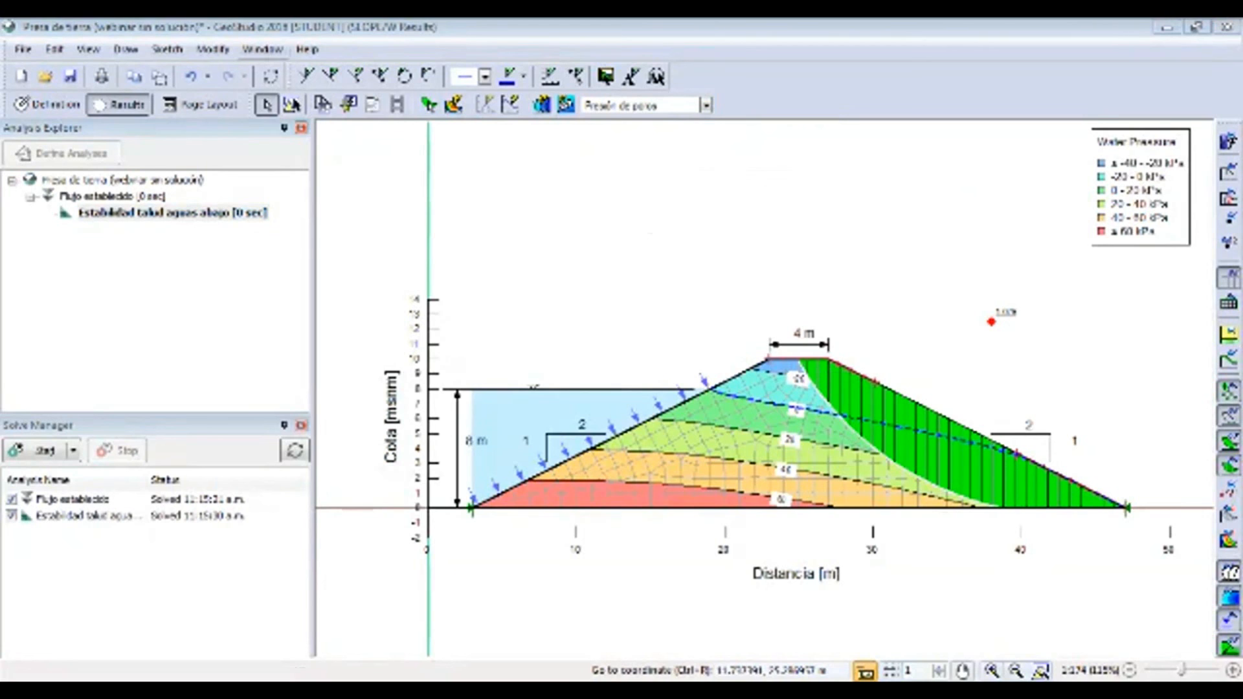
left_click(262, 49)
left_click(291, 201)
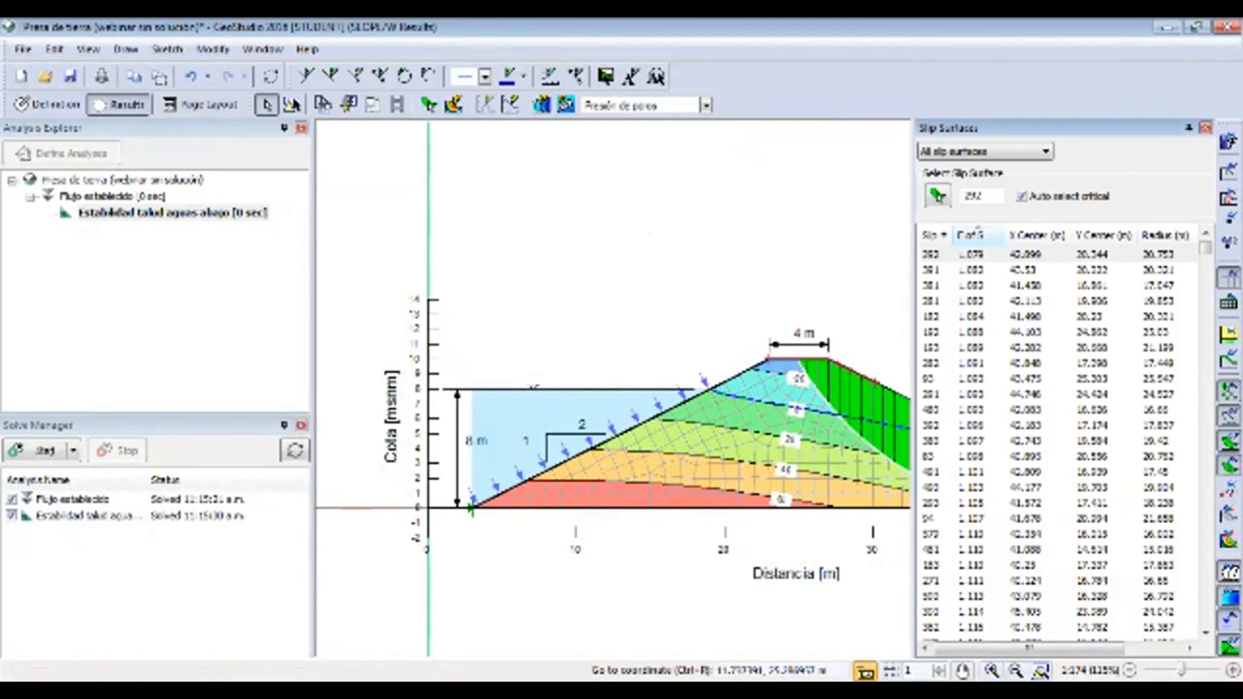
left_click_drag(1036, 128, 236, 76)
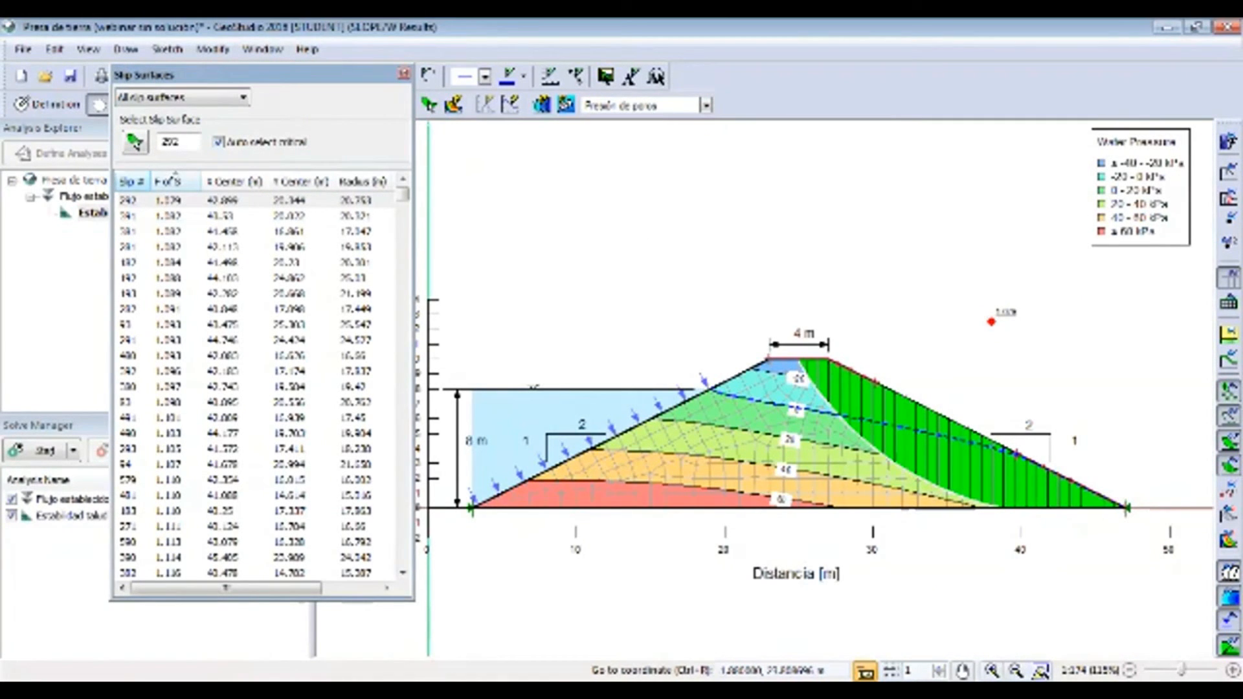
Step through the slip surfaces from the most critical one to compare their factors of safety and geometry, and close the list
left_click(137, 201)
key("Down")
key("Down")
key("Down")
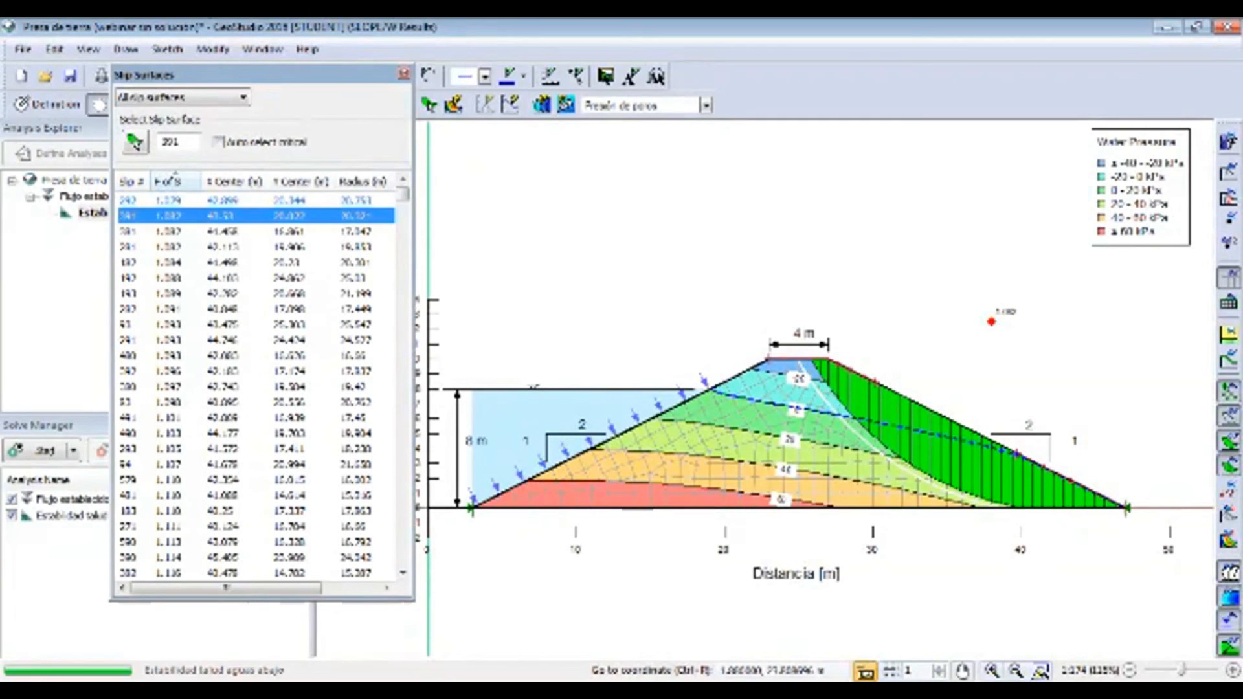
key("Down")
key("Down")
key("Down")
key("Down")
key("Down")
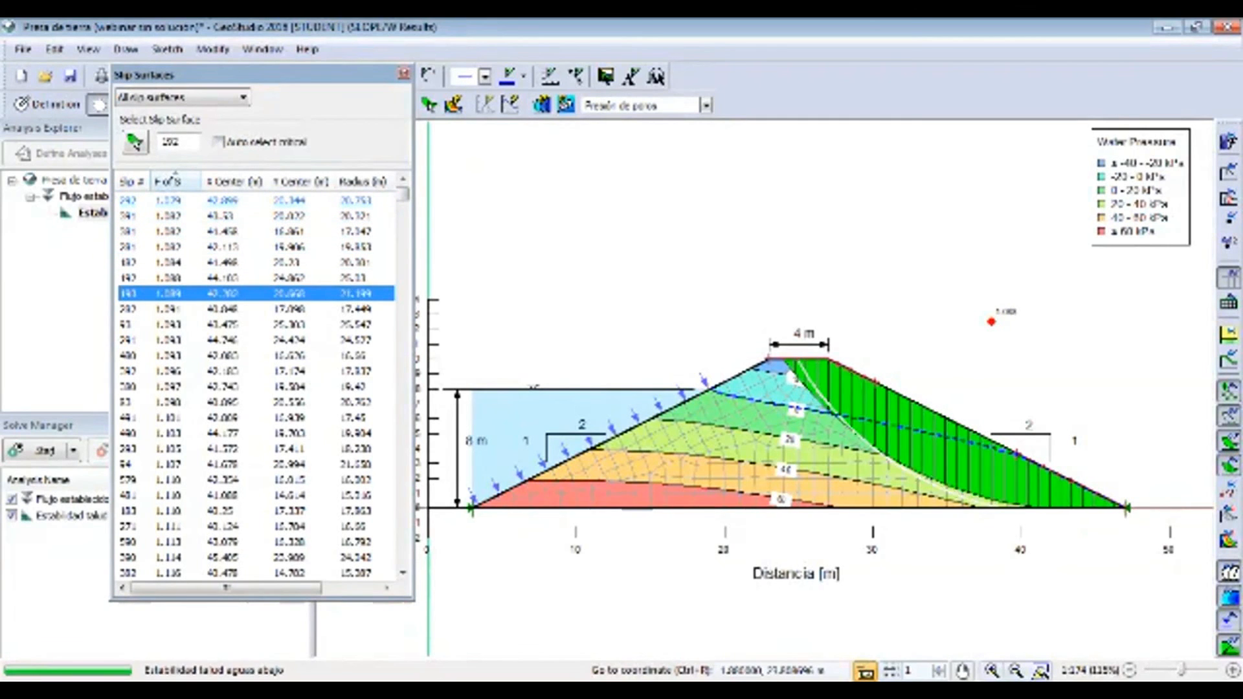
key("Down")
key("Down")
key("Down")
key("Down")
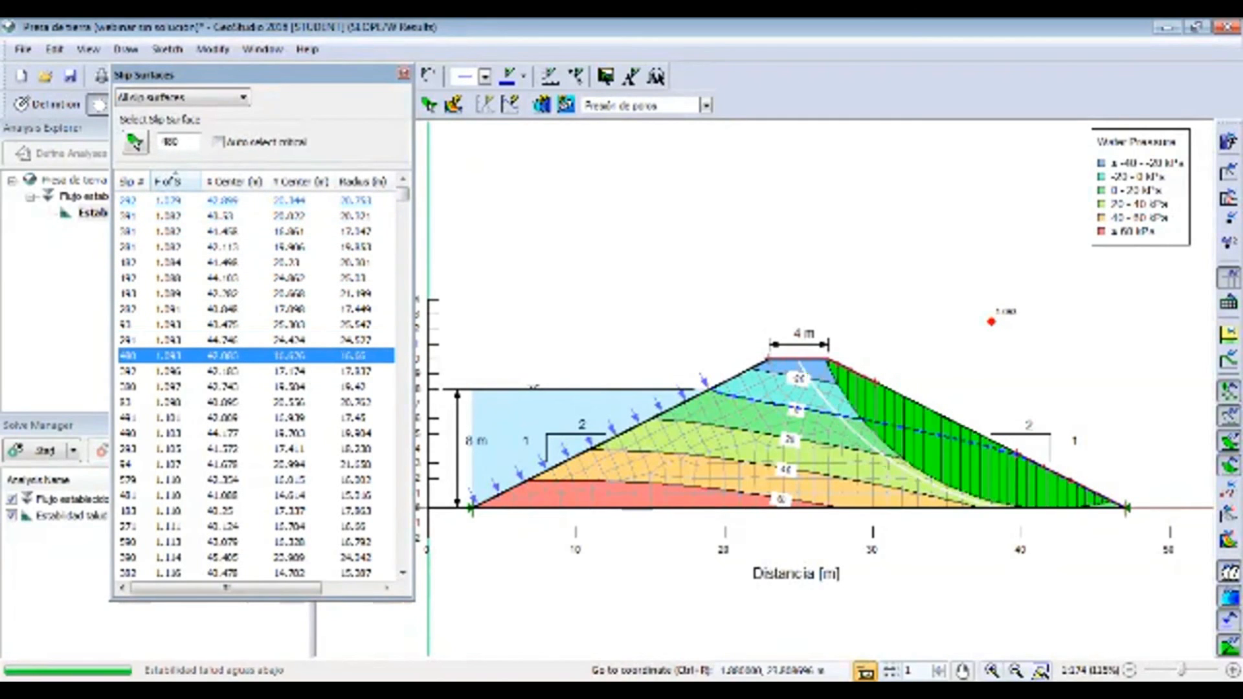
key("Down")
key("Down")
key("Down")
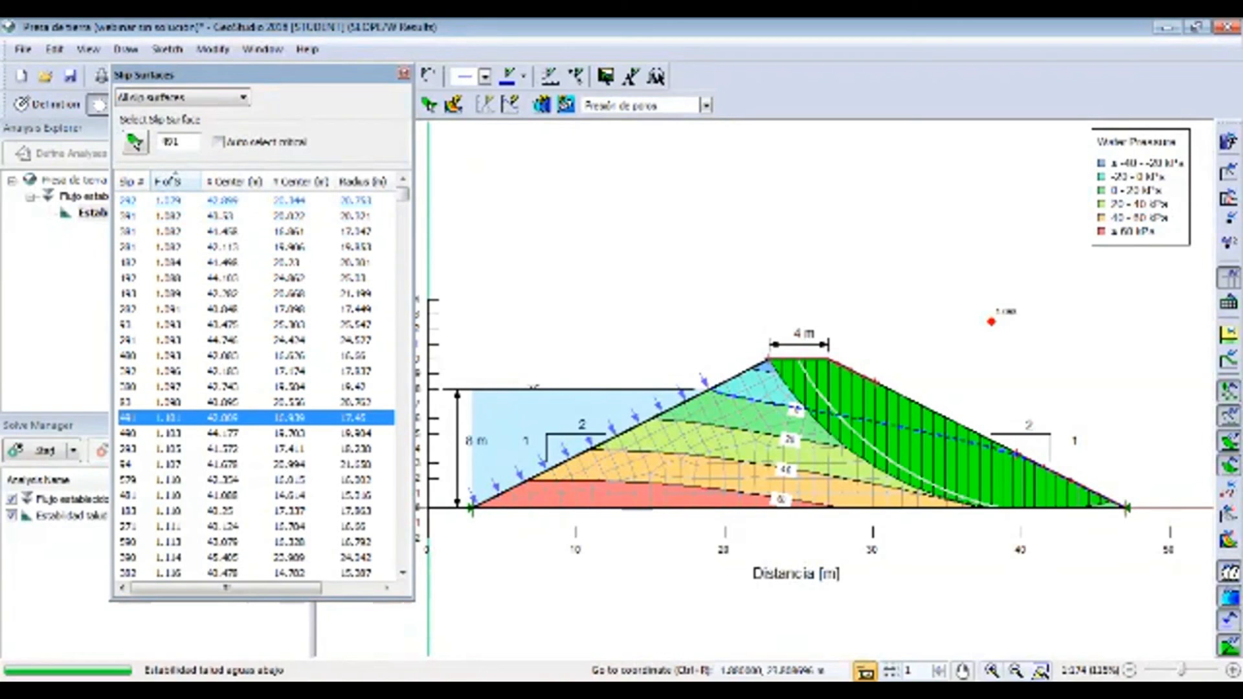
key("Down")
key("Down")
key("Down")
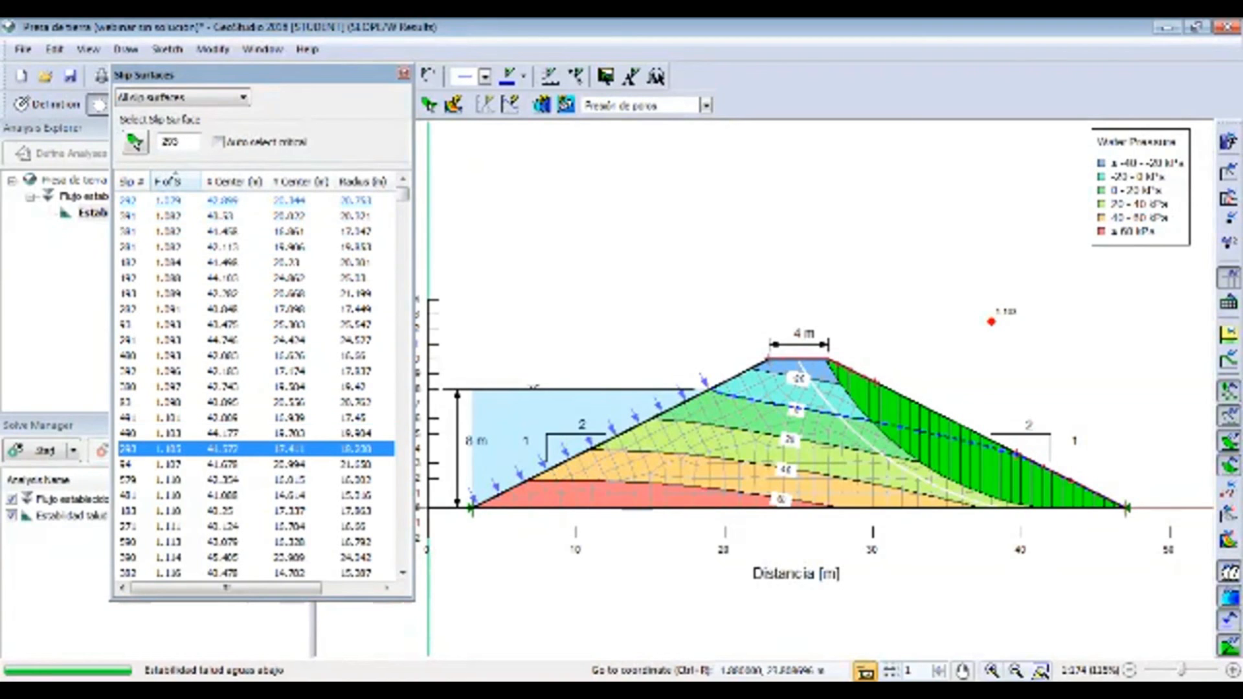
key("Down")
key("Down")
key("Down")
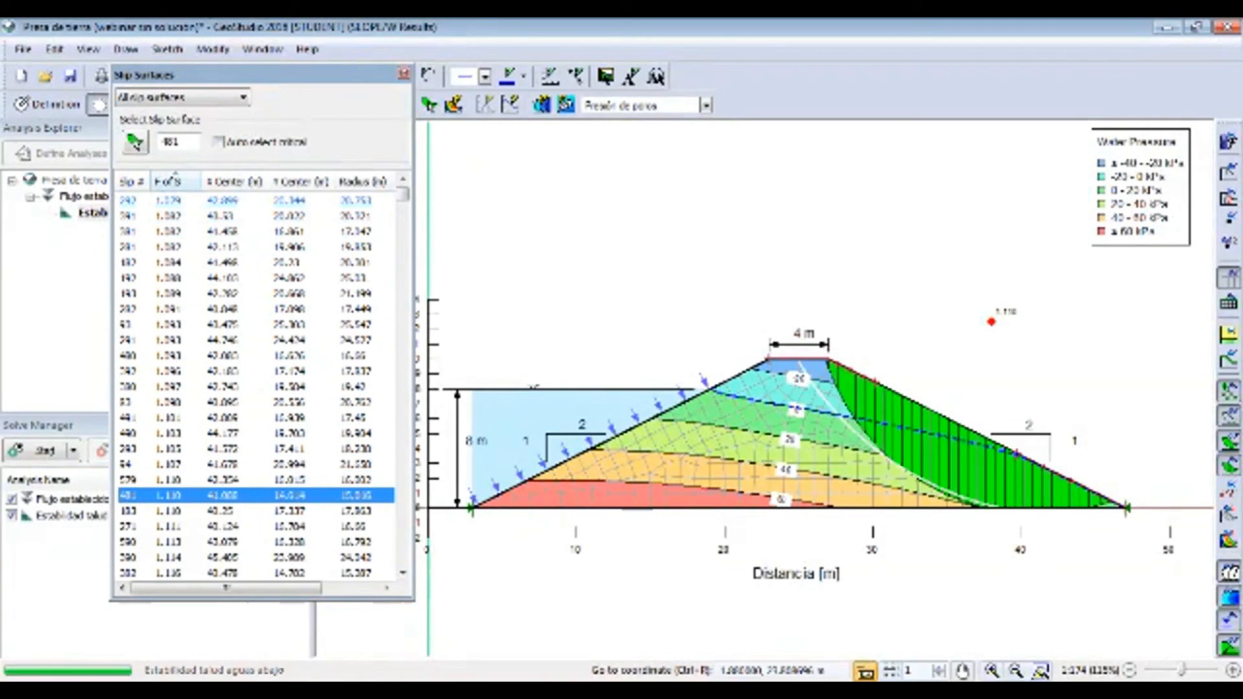
key("Down")
key("Down")
key("Down")
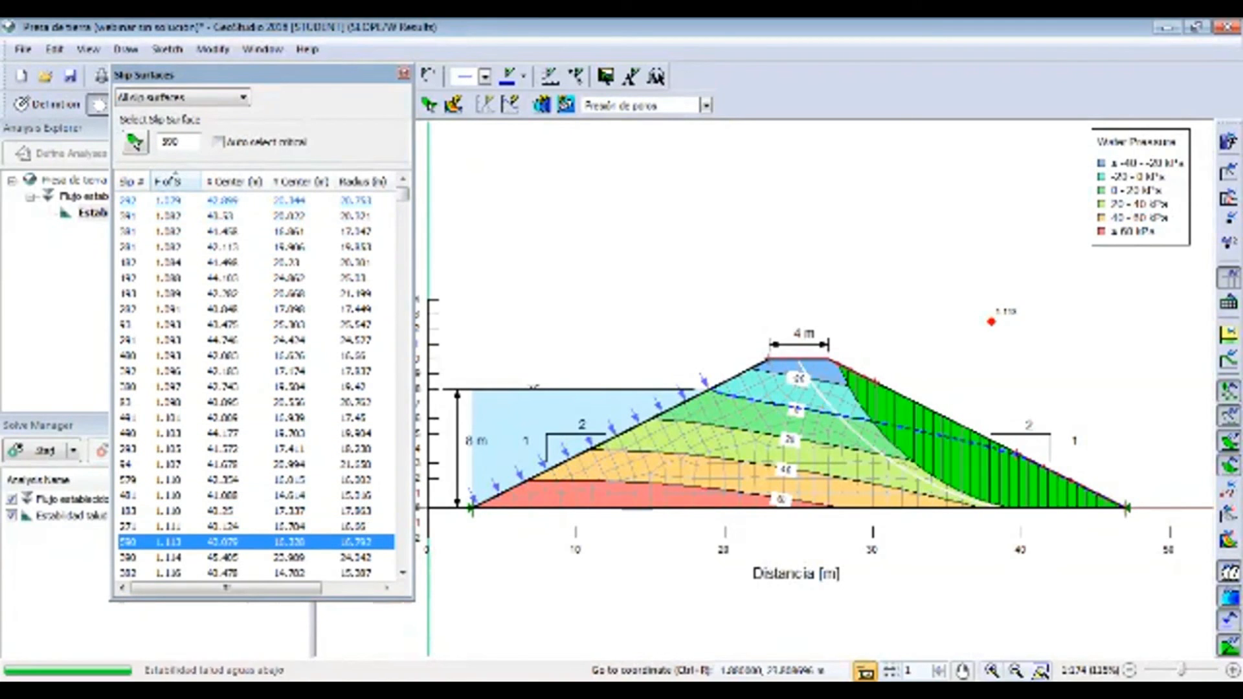
key("Down")
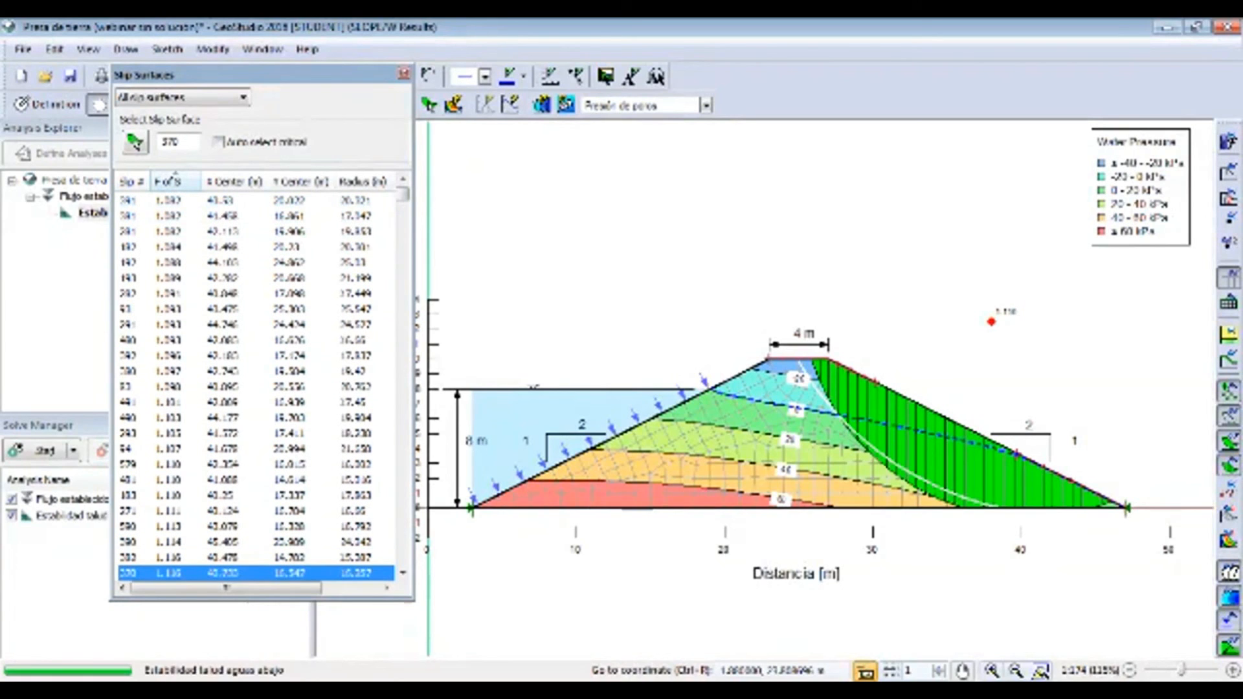
key("Down")
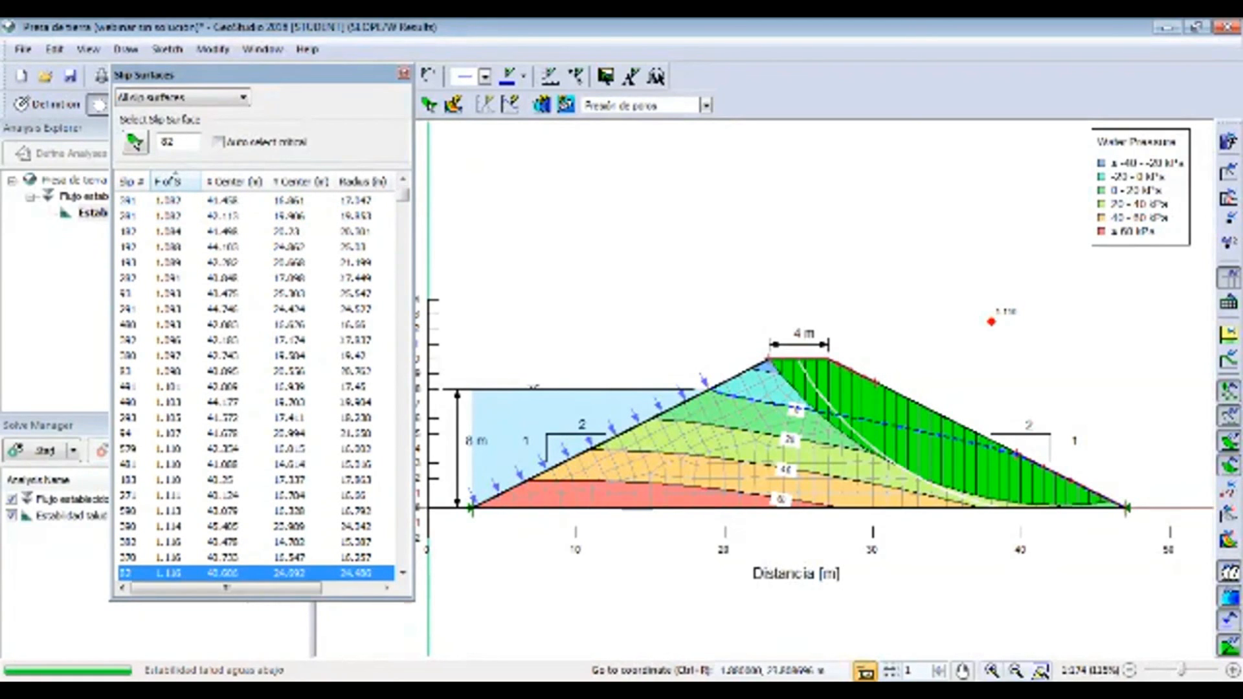
key("Down")
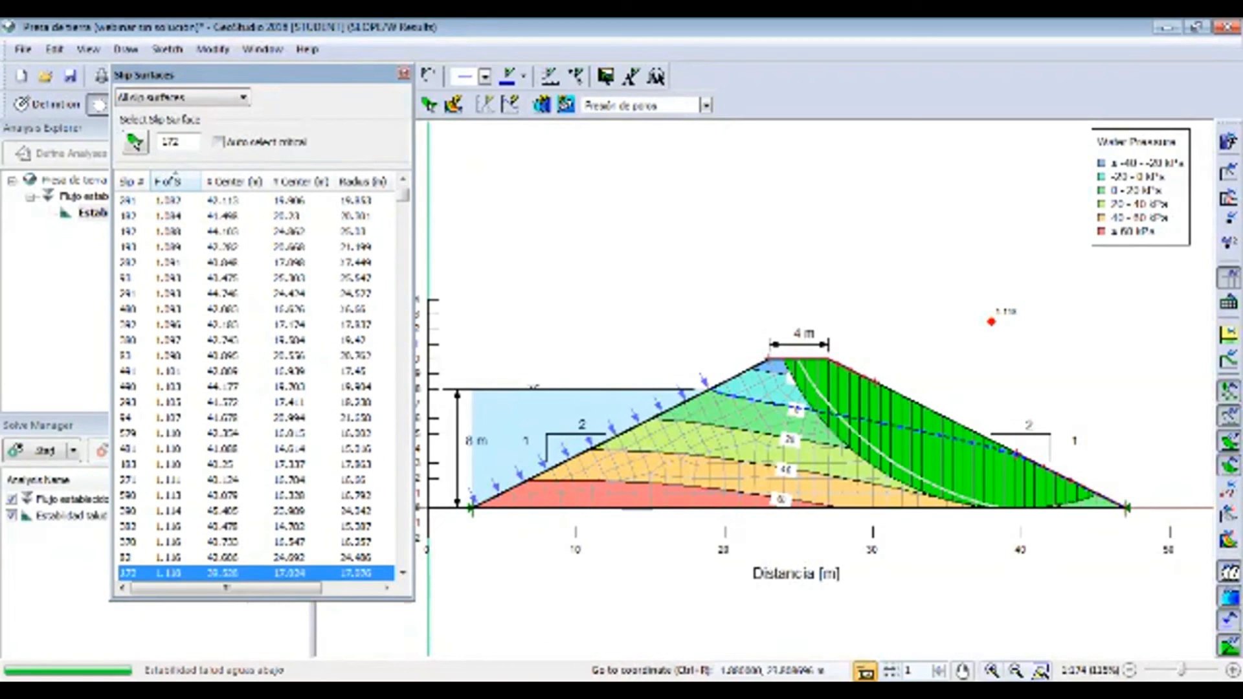
key("Down")
key("Down")
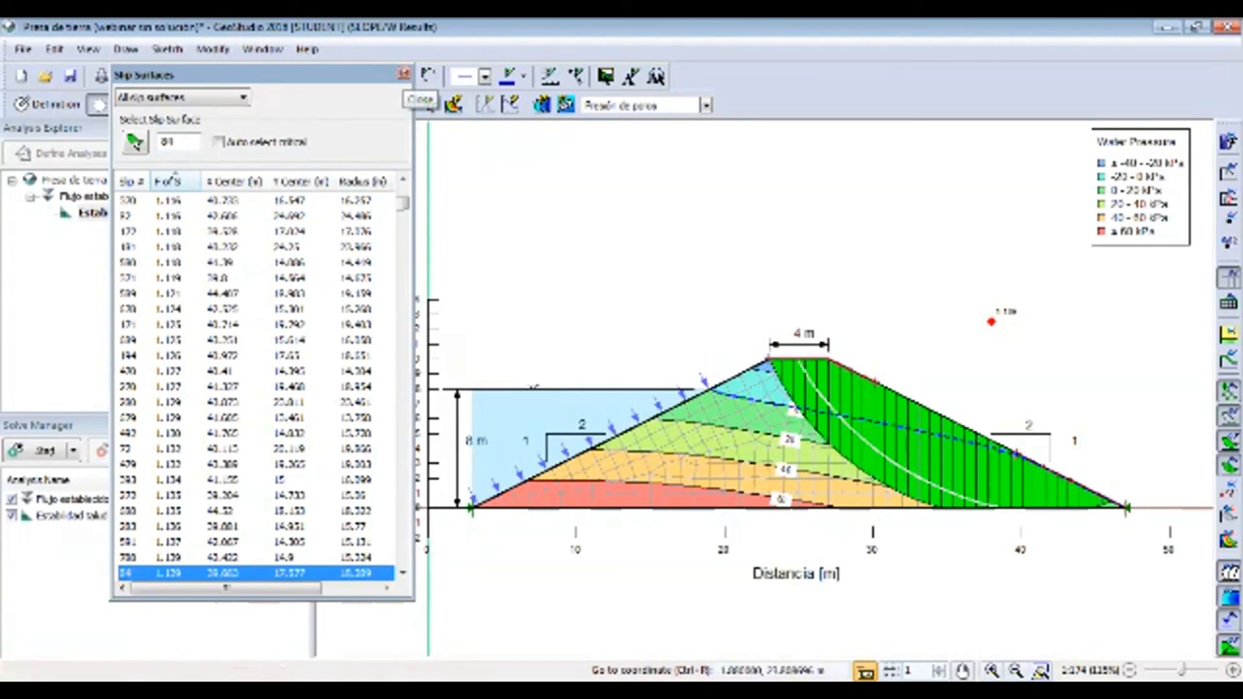
left_click(404, 74)
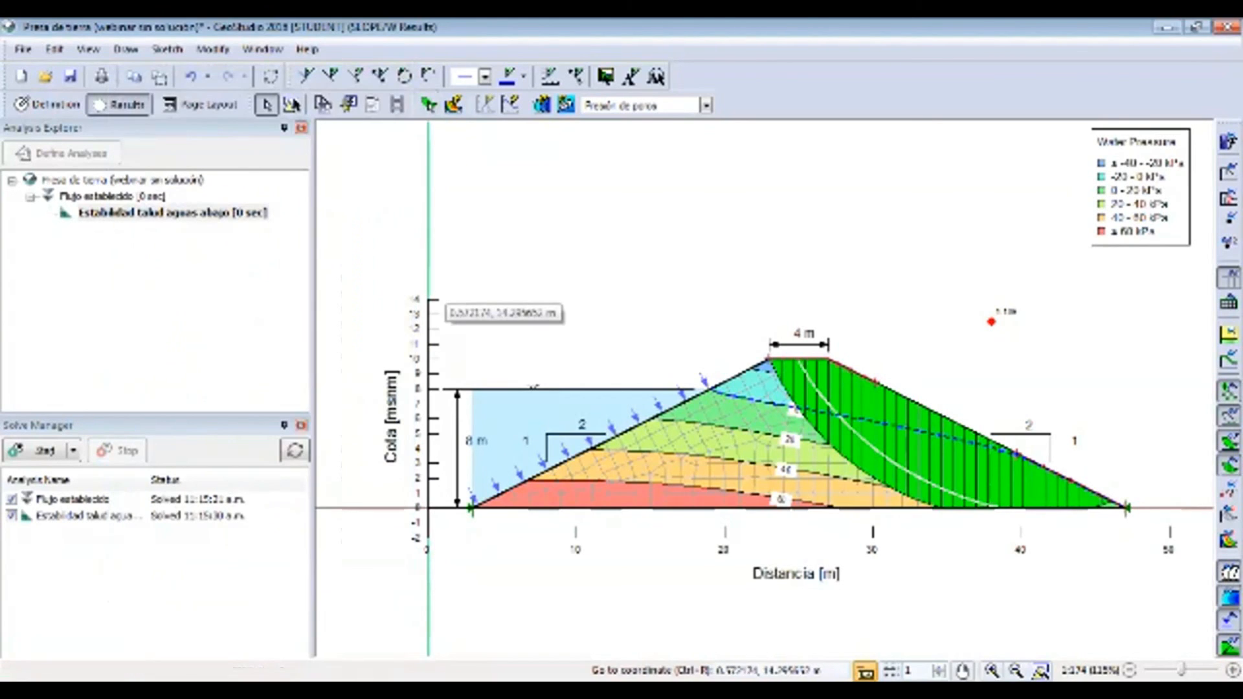